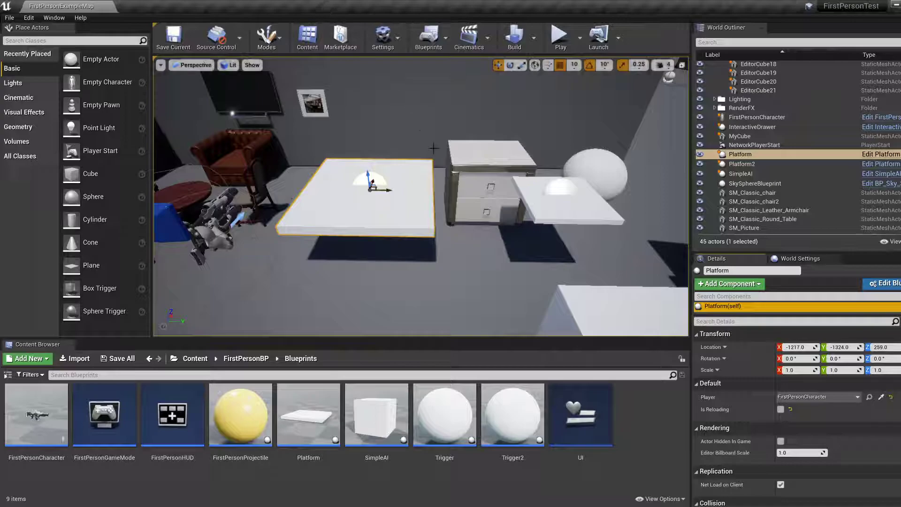
Open the blueprint of the Platform actor for editing.
{"action": "right_click_drag", "start_coordinate": [461, 238], "coordinate": [473, 207]}
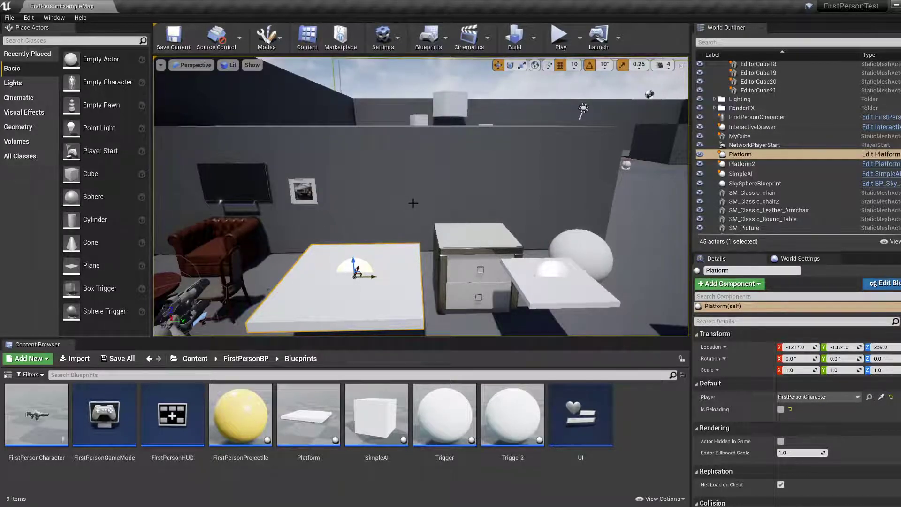
{"action": "right_click_drag", "start_coordinate": [413, 203], "coordinate": [410, 214]}
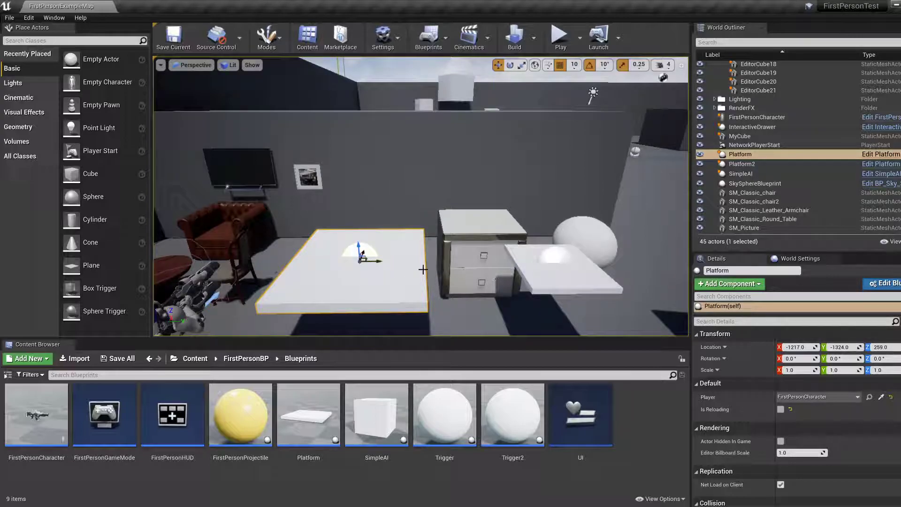
{"action": "scroll", "coordinate": [755, 306], "scroll_direction": "down", "scroll_amount": 3}
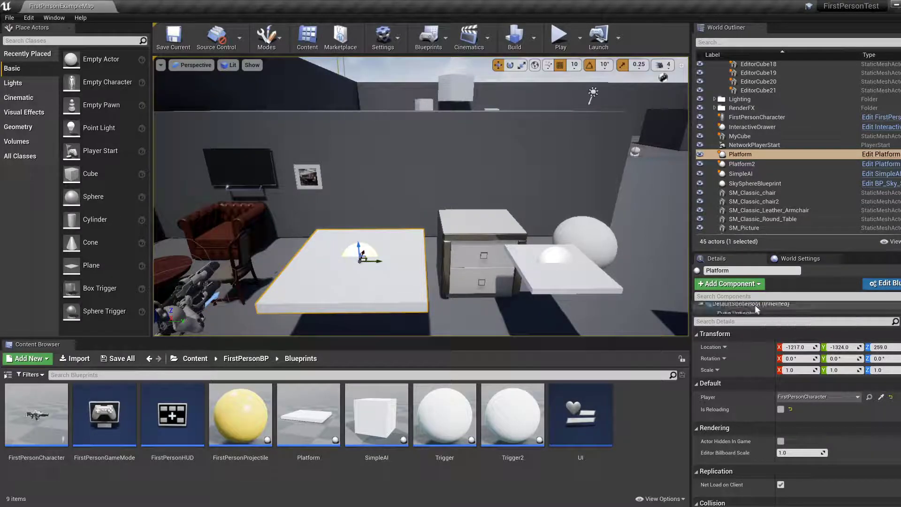
{"action": "scroll", "coordinate": [753, 306], "scroll_direction": "up", "scroll_amount": 3}
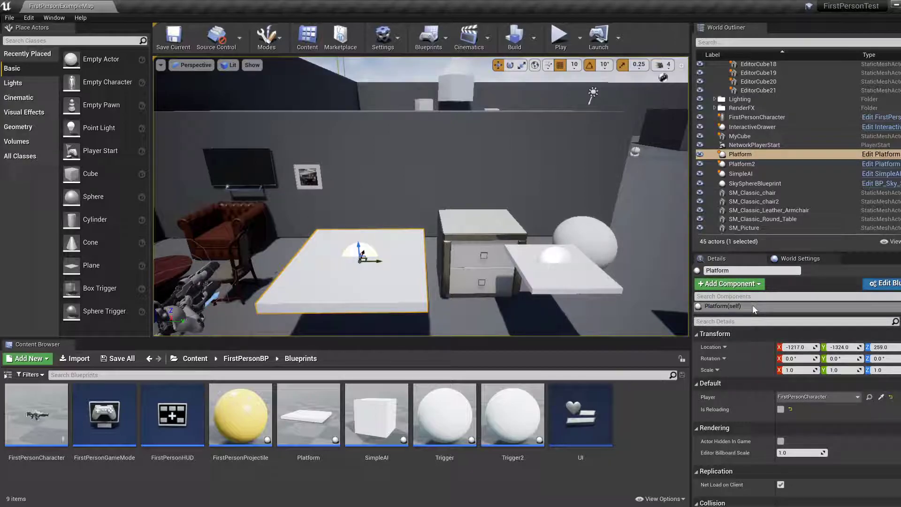
{"action": "left_click", "coordinate": [753, 305]}
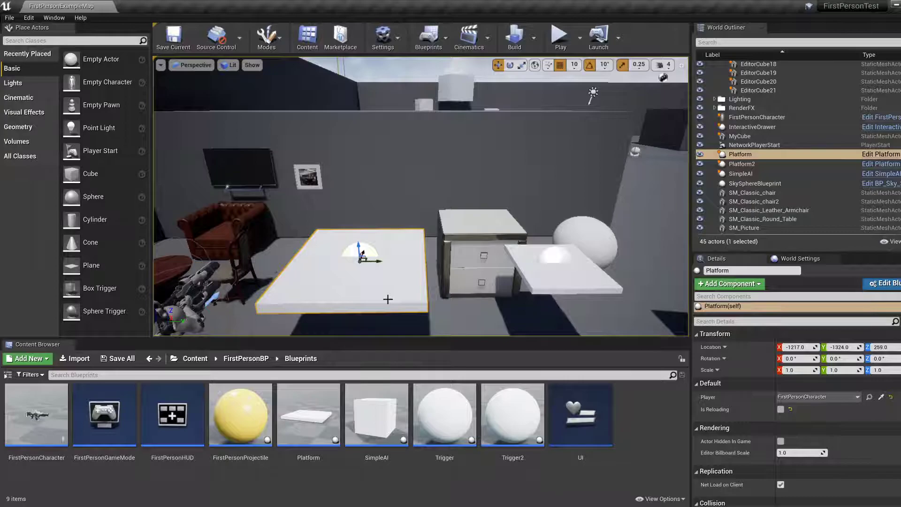
{"action": "left_click", "coordinate": [881, 154]}
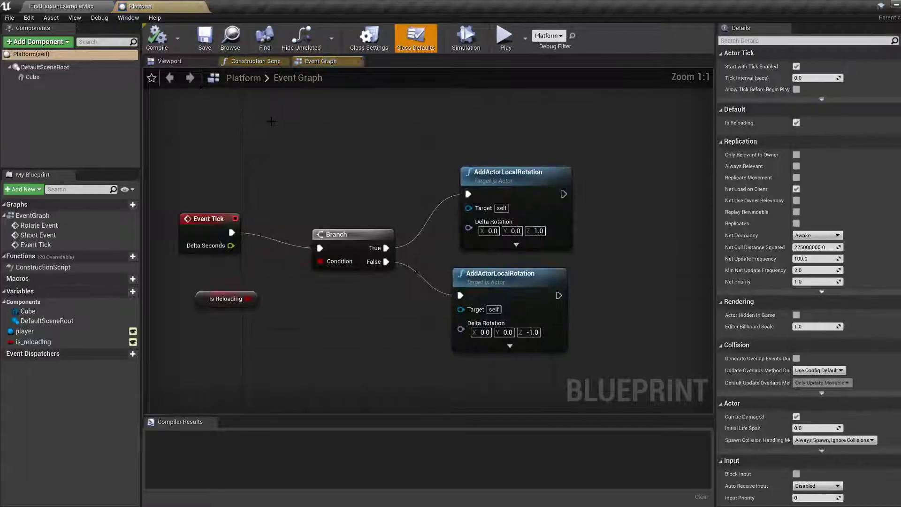
Select the Platform's Cube component and show it in the blueprint's 3D preview.
{"action": "left_click", "coordinate": [37, 79]}
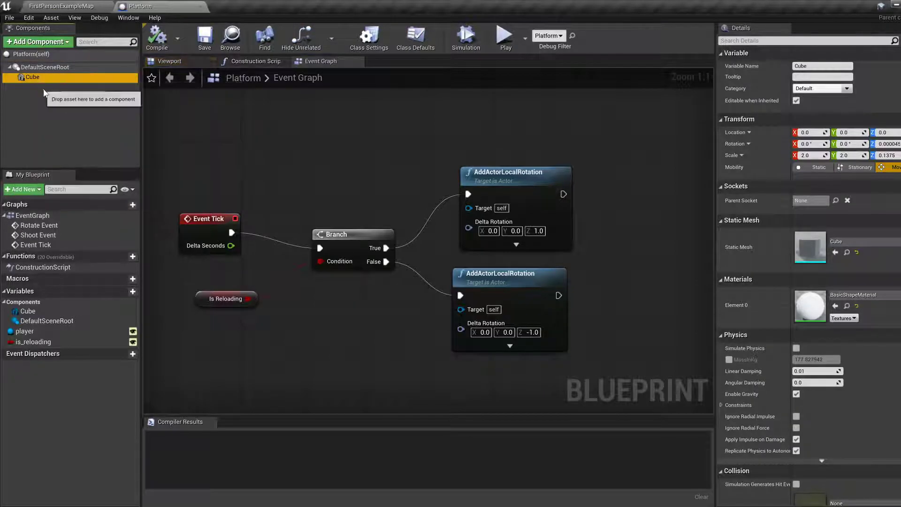
{"action": "left_click", "coordinate": [165, 61]}
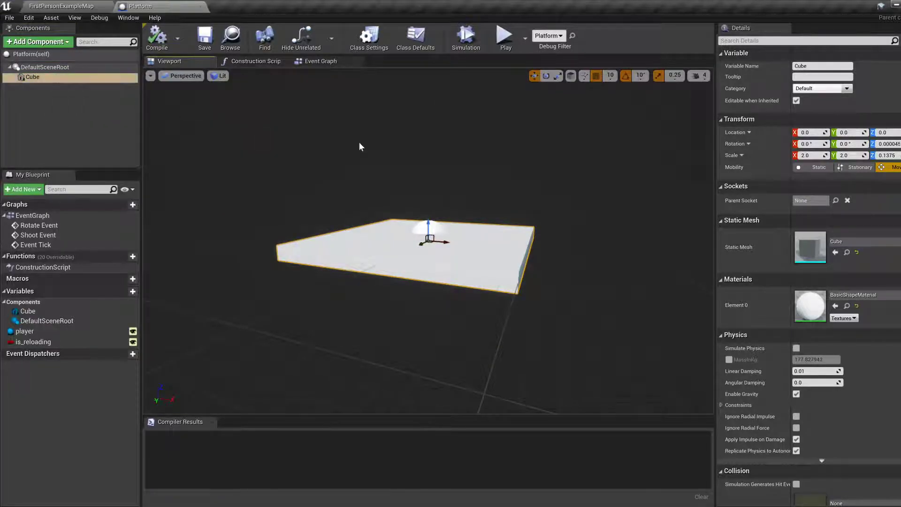
{"action": "left_click", "coordinate": [33, 77]}
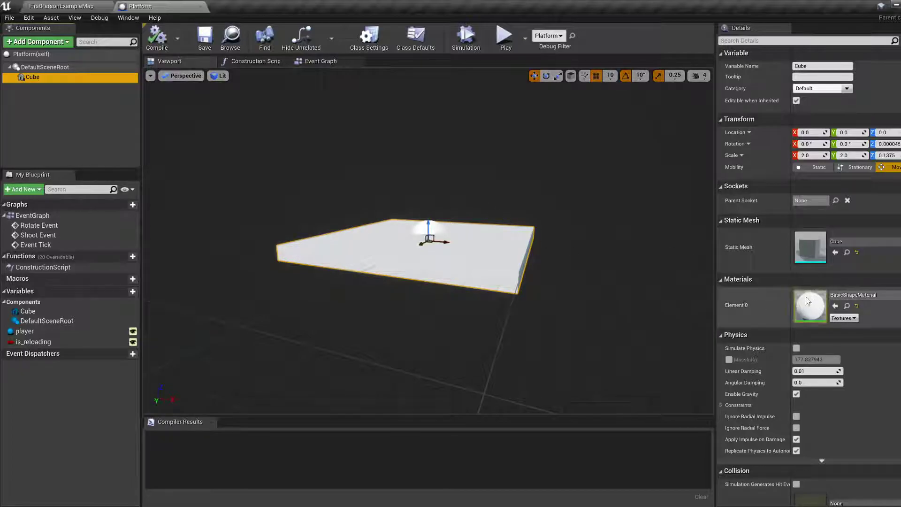
Examine the materials available for the Cube's Element 0 material slot.
{"action": "left_click", "coordinate": [884, 295]}
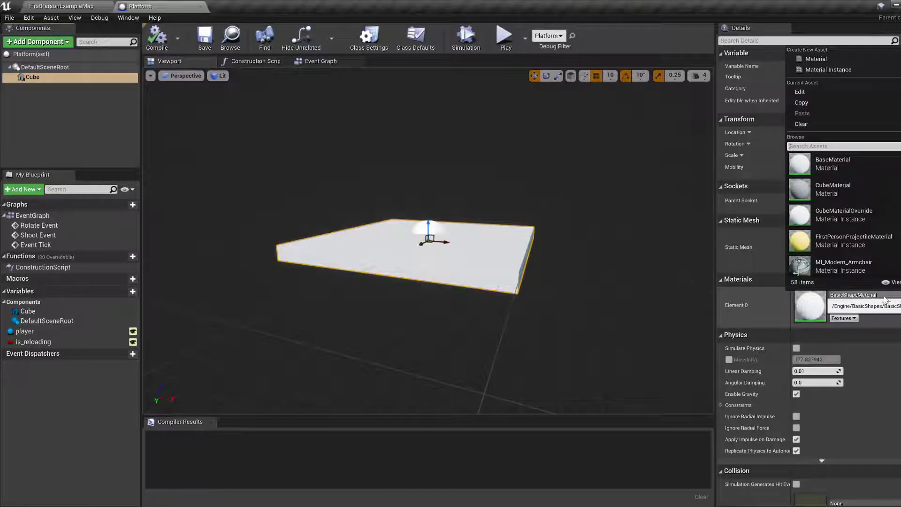
{"action": "left_click", "coordinate": [885, 299]}
{"action": "left_click", "coordinate": [885, 299]}
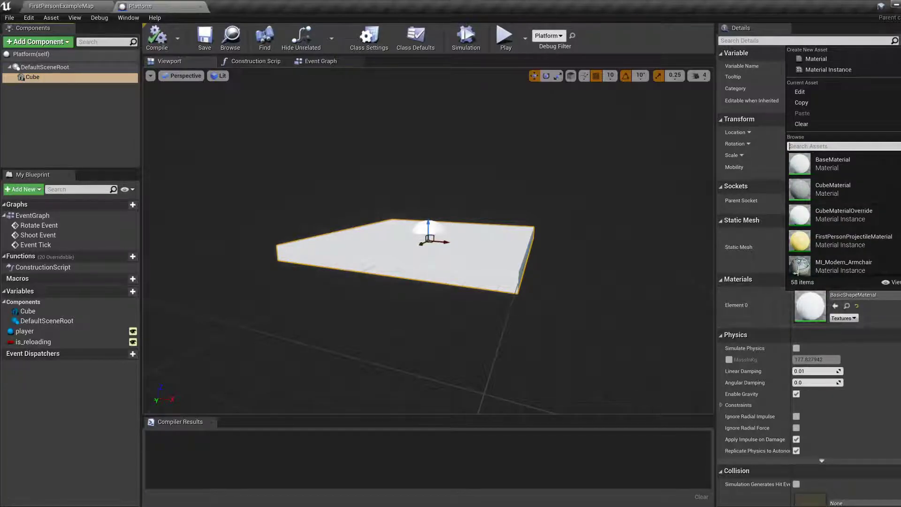
{"action": "scroll", "coordinate": [803, 250], "scroll_direction": "down", "scroll_amount": 1}
{"action": "scroll", "coordinate": [804, 249], "scroll_direction": "down", "scroll_amount": 5}
{"action": "scroll", "coordinate": [840, 214], "scroll_direction": "down", "scroll_amount": 4}
{"action": "scroll", "coordinate": [840, 214], "scroll_direction": "down", "scroll_amount": 2}
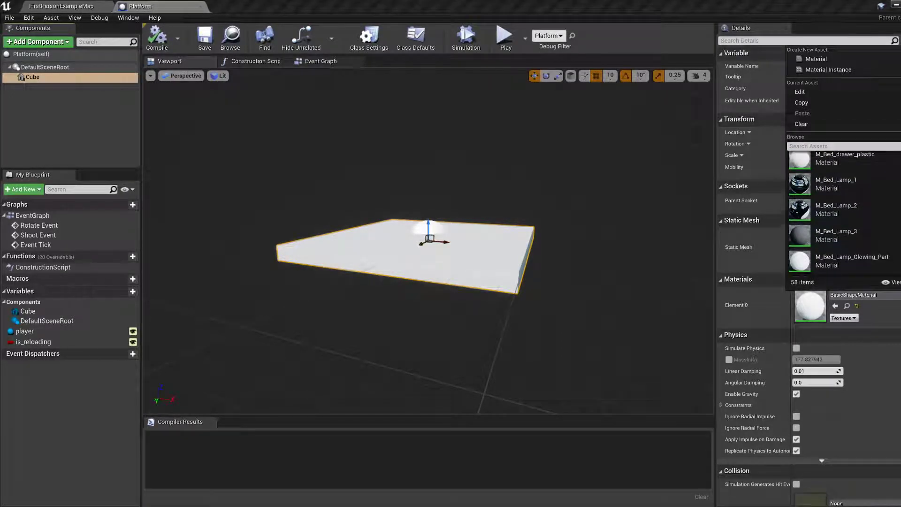
{"action": "scroll", "coordinate": [859, 238], "scroll_direction": "up", "scroll_amount": 10}
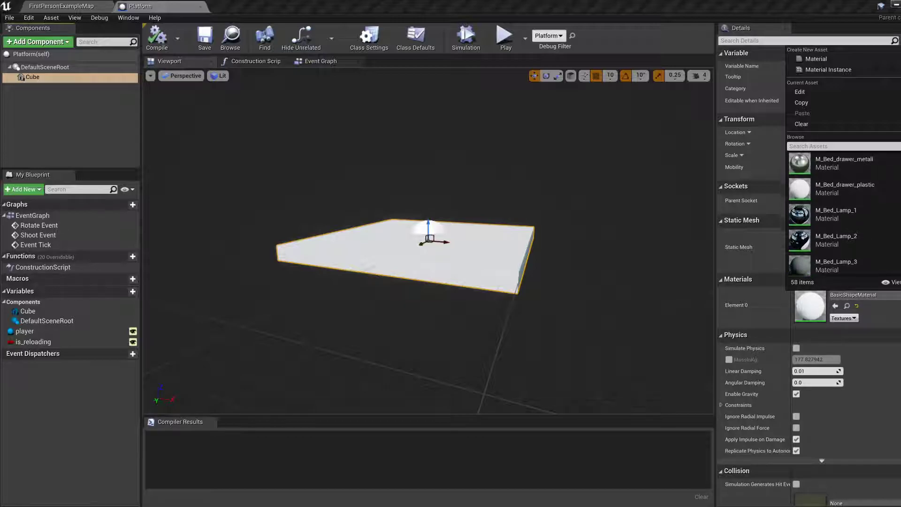
{"action": "scroll", "coordinate": [859, 238], "scroll_direction": "up", "scroll_amount": 5}
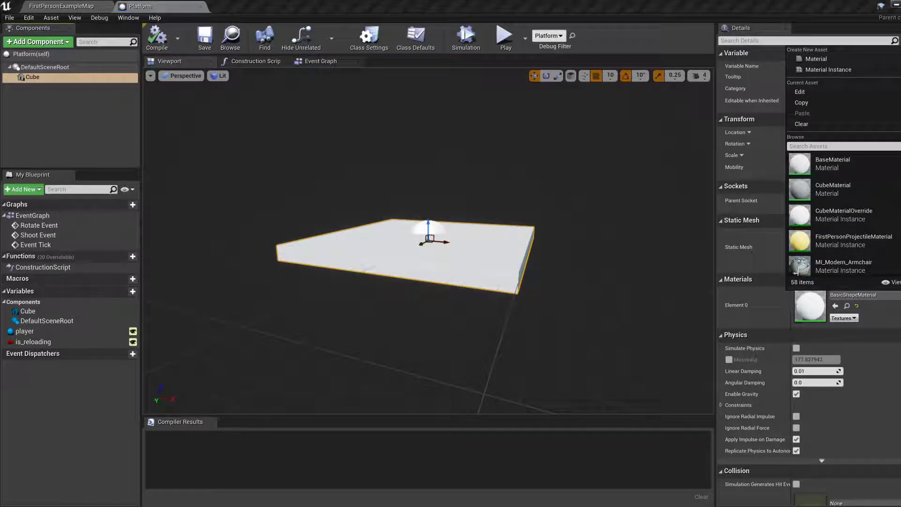
Locate the Cube's BasicShapeMaterial among the engine's basic shape assets and copy it.
{"action": "left_click", "coordinate": [848, 307]}
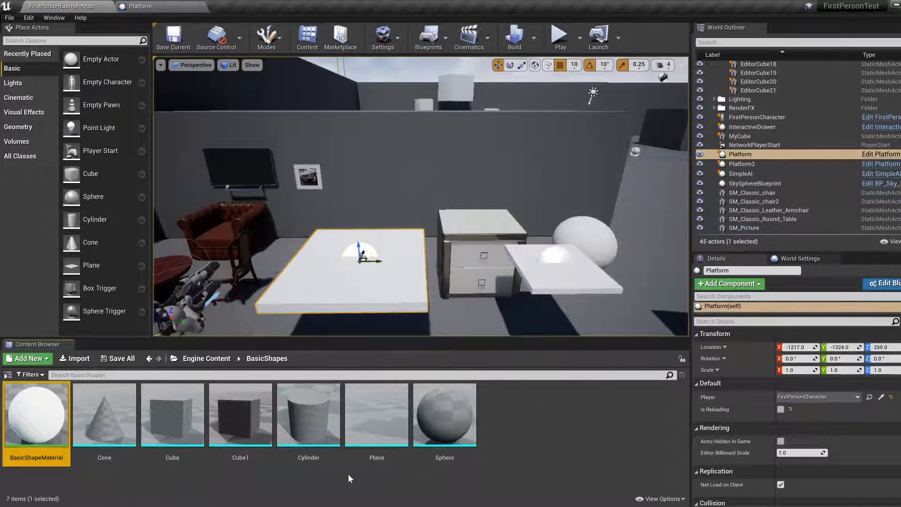
{"action": "right_click", "coordinate": [52, 445]}
{"action": "left_click", "coordinate": [160, 479]}
Go to the FirstPerson folder inside the project's Content folder and hide the folder tree.
{"action": "left_click", "coordinate": [195, 361]}
{"action": "left_click", "coordinate": [153, 359]}
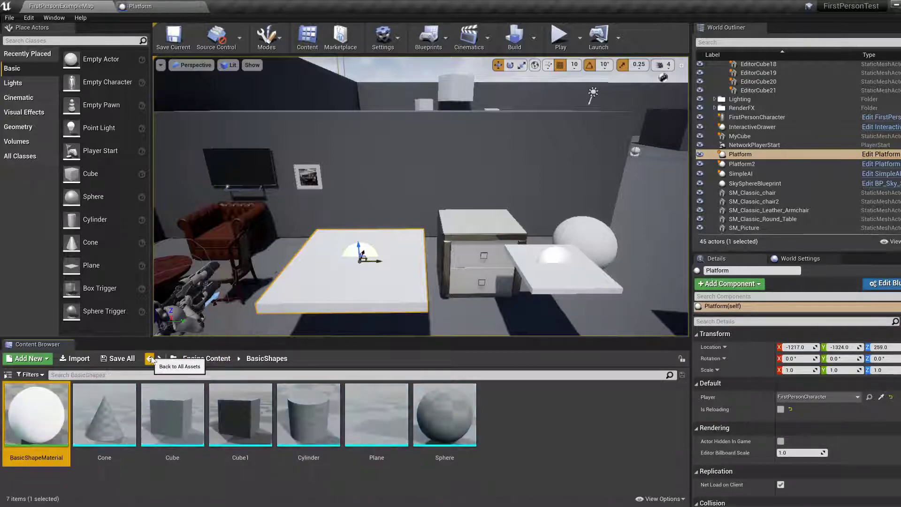
{"action": "left_click", "coordinate": [7, 374]}
{"action": "double_click", "coordinate": [52, 386]}
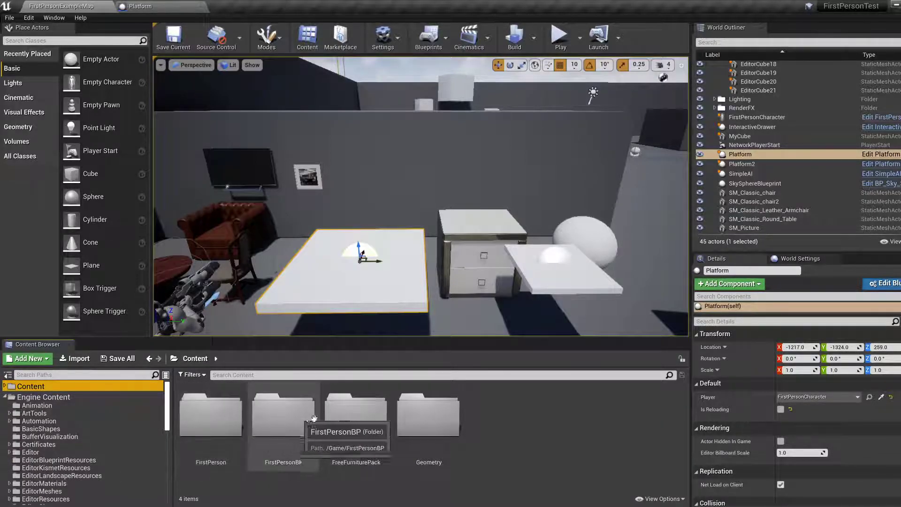
{"action": "double_click", "coordinate": [214, 424]}
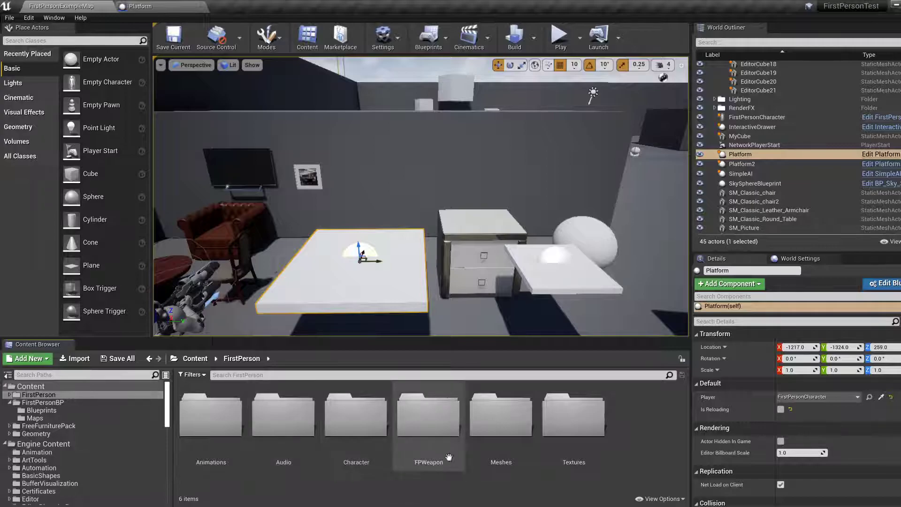
{"action": "left_click", "coordinate": [149, 359]}
{"action": "left_click", "coordinate": [158, 360]}
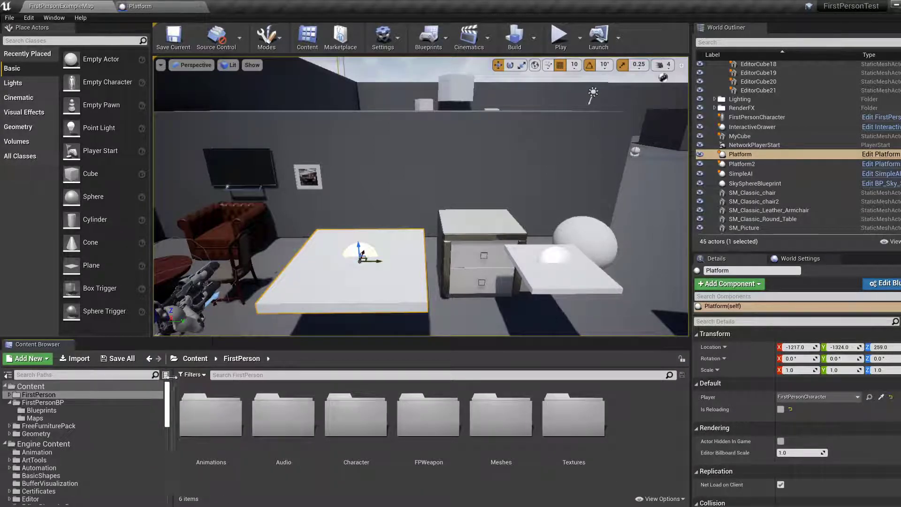
{"action": "left_click", "coordinate": [166, 375]}
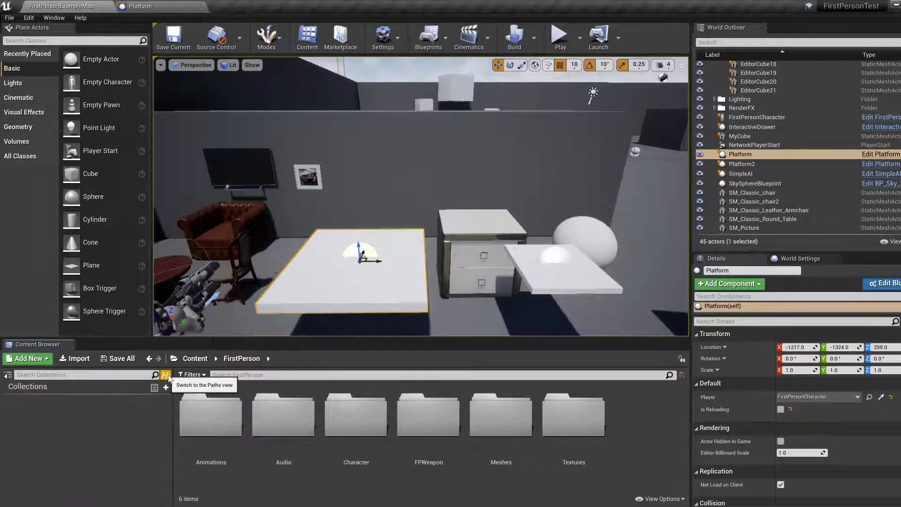
{"action": "left_click", "coordinate": [7, 374]}
Create a new folder named Materials inside FirstPerson and open it.
{"action": "right_click", "coordinate": [465, 422]}
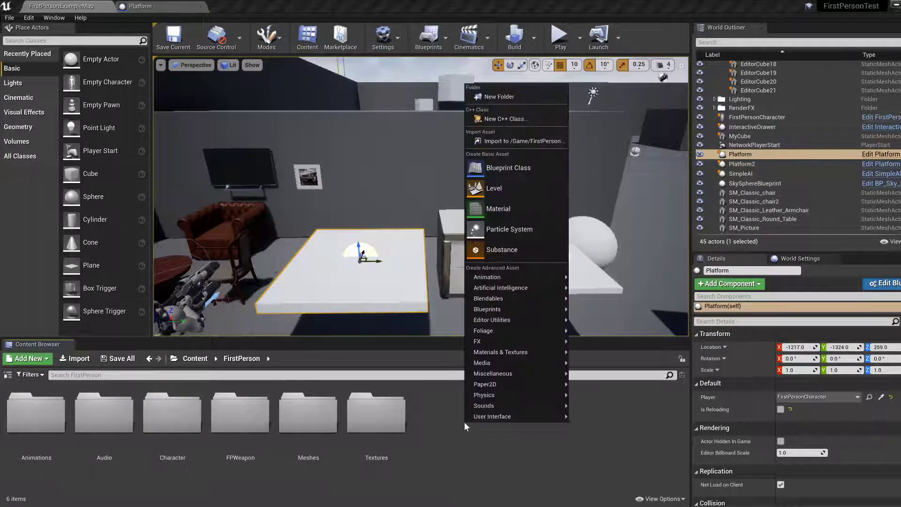
{"action": "left_click", "coordinate": [497, 96]}
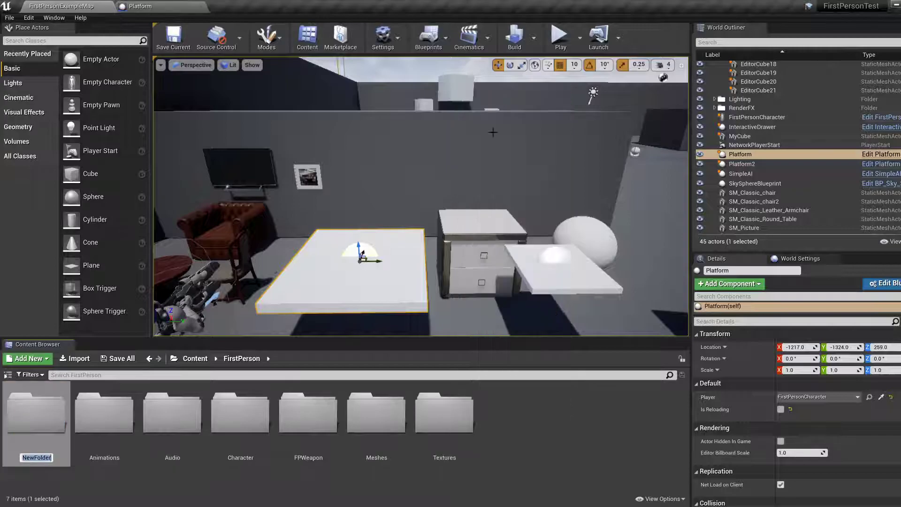
{"action": "type", "text": "Materials"}
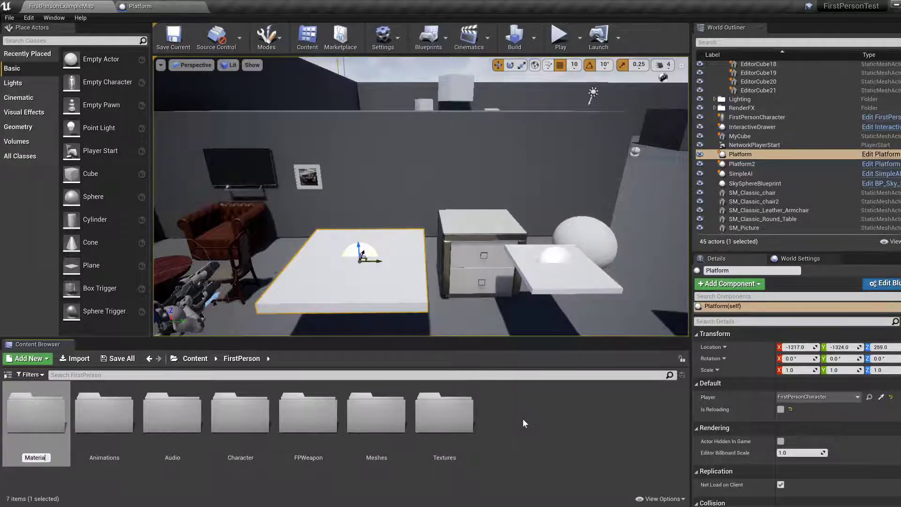
{"action": "key", "text": "Return"}
{"action": "key", "text": "Return"}
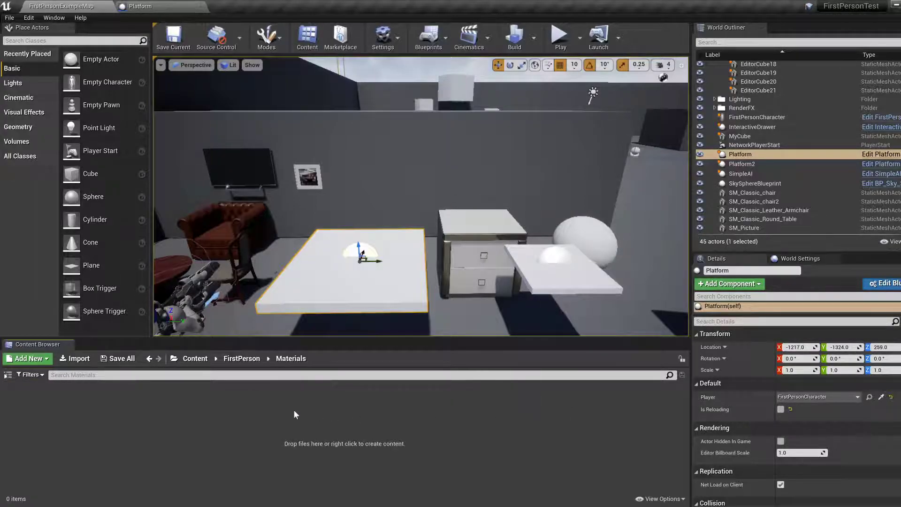
Paste the copied BasicShapeMaterial into the Materials folder and name it RedMat.
{"action": "right_click", "coordinate": [213, 418]}
{"action": "left_click", "coordinate": [172, 437]}
{"action": "key", "text": "ctrl+v"}
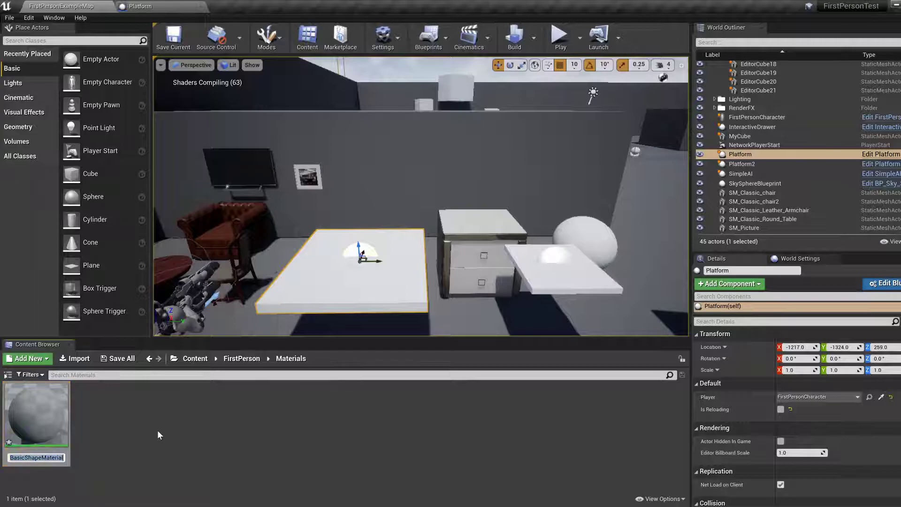
{"action": "type", "text": "My"}
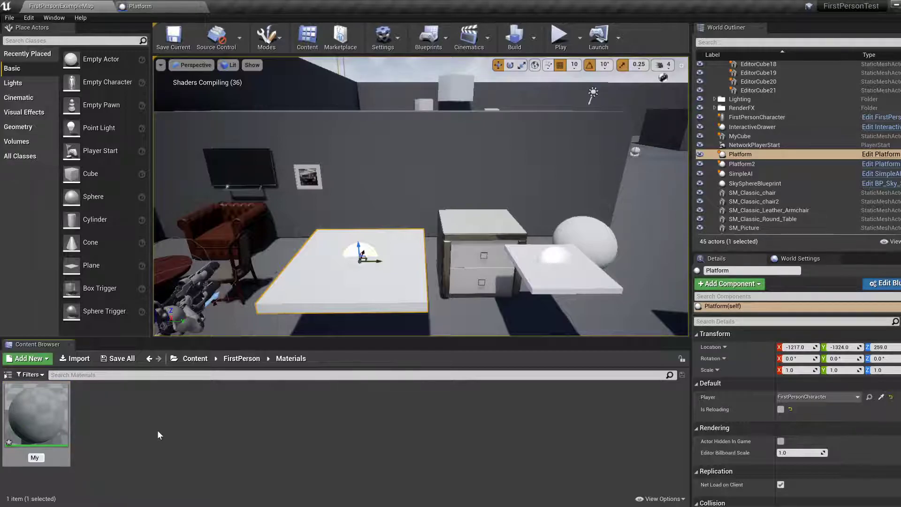
{"action": "key", "text": "BackSpace"}
{"action": "key", "text": "BackSpace"}
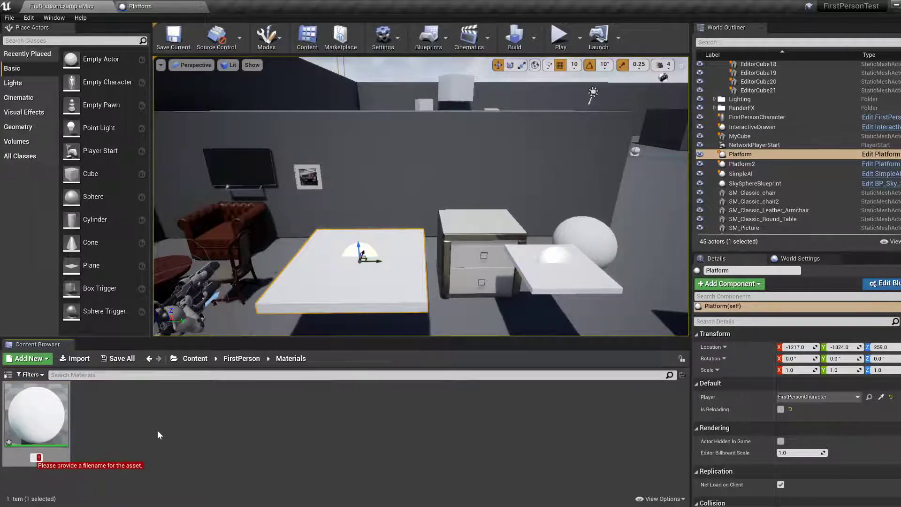
{"action": "type", "text": "RedMat"}
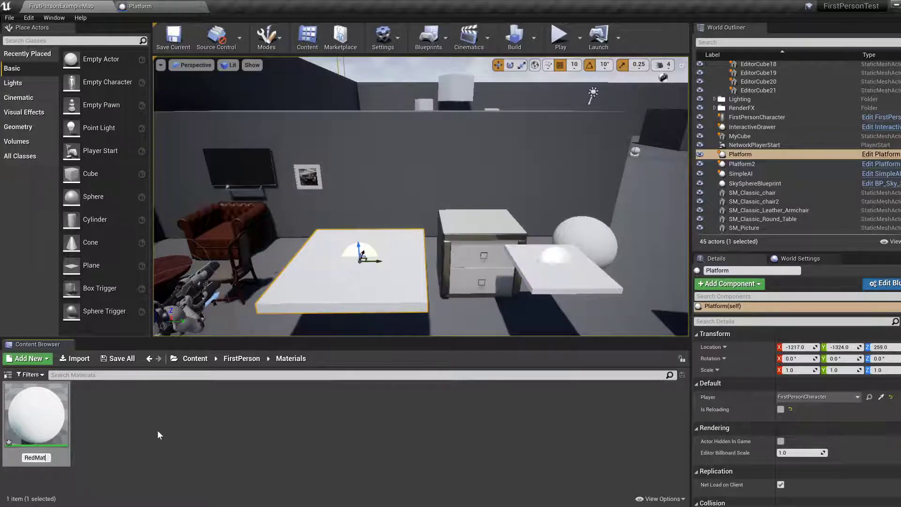
{"action": "key", "text": "Return"}
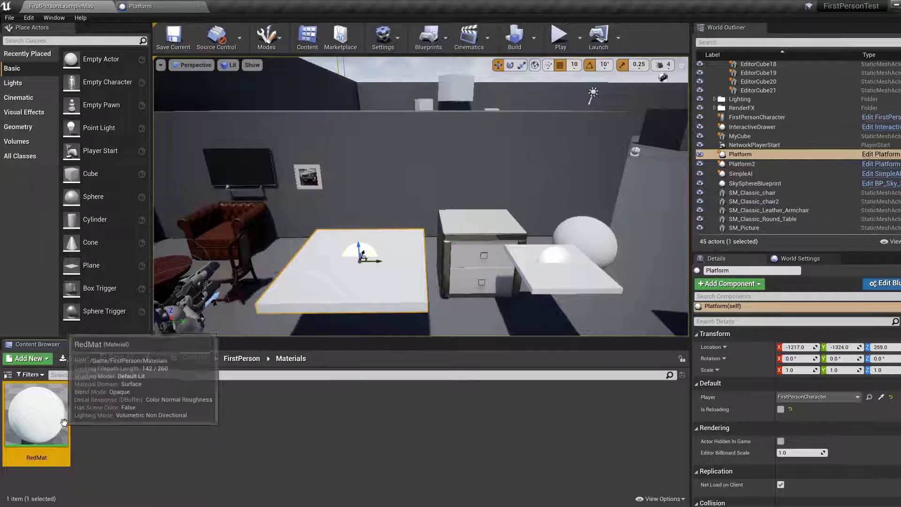
Open RedMat for editing, break the Roughness parameter's link to the material, and move that node farther away from it.
{"action": "double_click", "coordinate": [37, 416]}
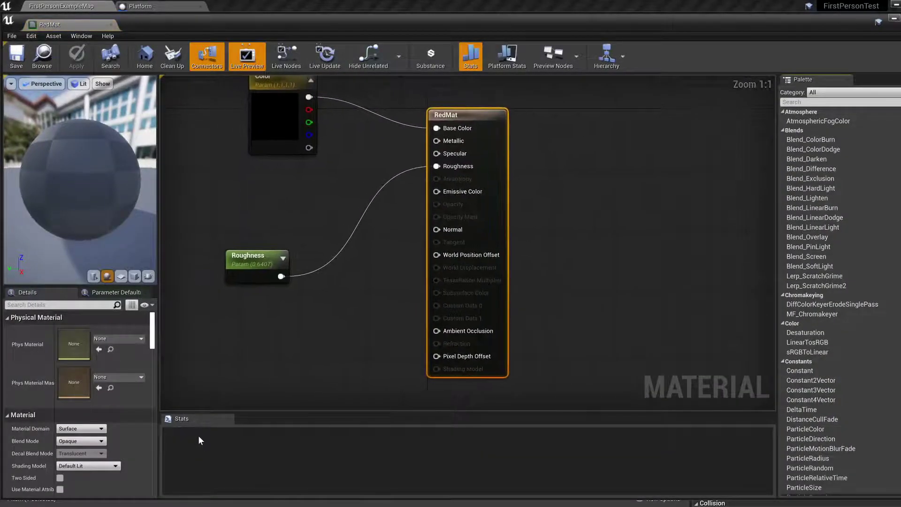
{"action": "right_click_drag", "start_coordinate": [268, 362], "coordinate": [387, 401]}
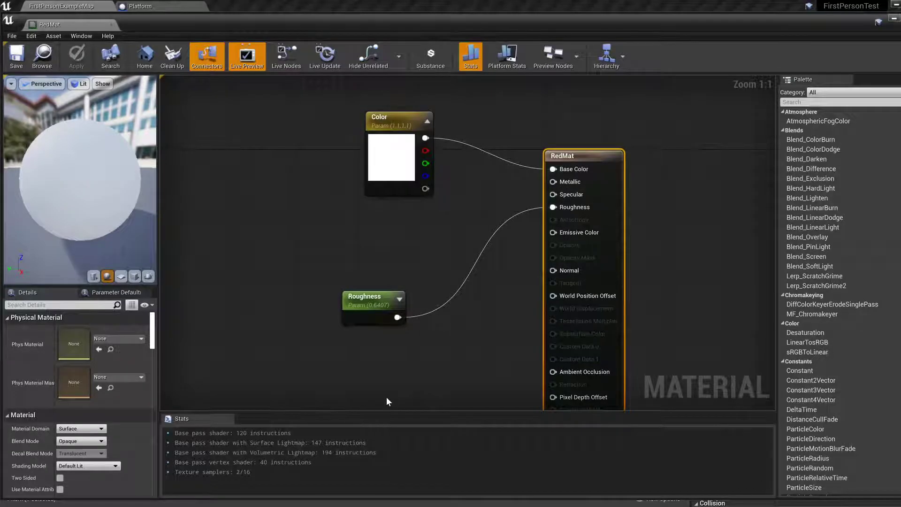
{"action": "left_click", "coordinate": [387, 304]}
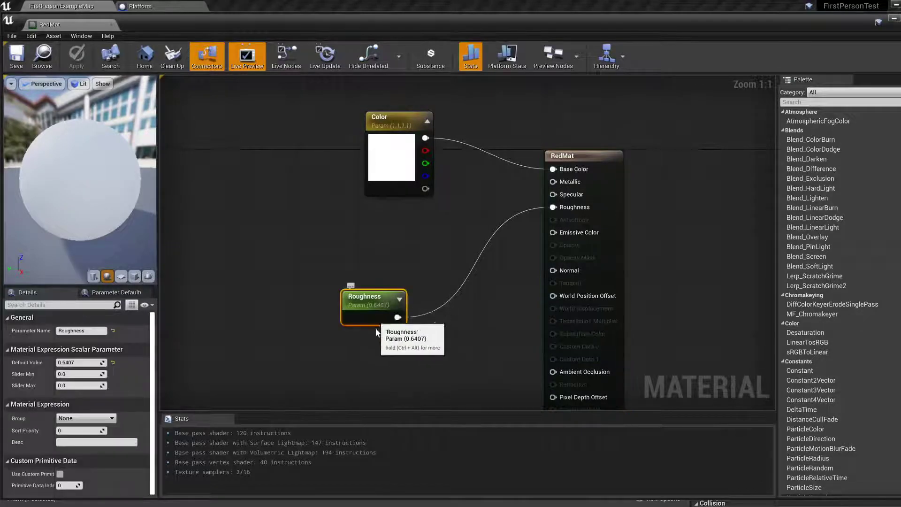
{"action": "right_click", "coordinate": [398, 317]}
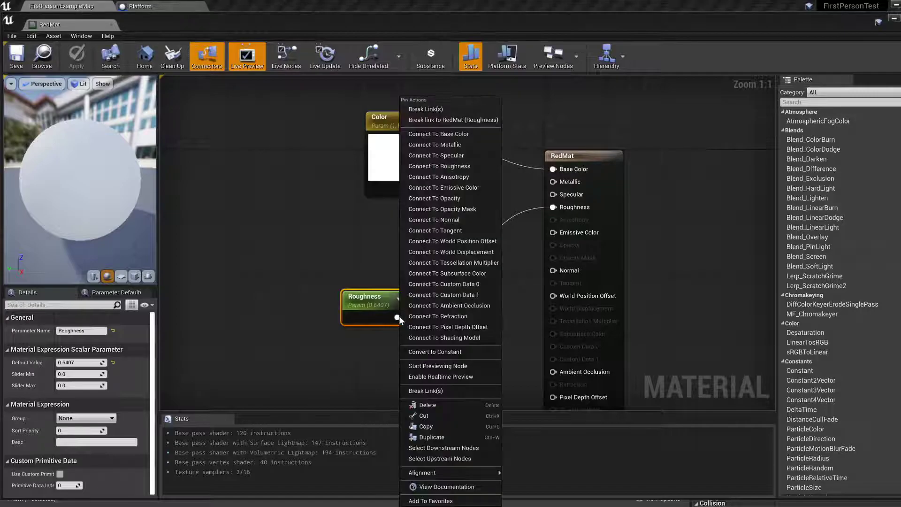
{"action": "left_click", "coordinate": [437, 388]}
{"action": "left_click_drag", "start_coordinate": [376, 300], "coordinate": [274, 300]}
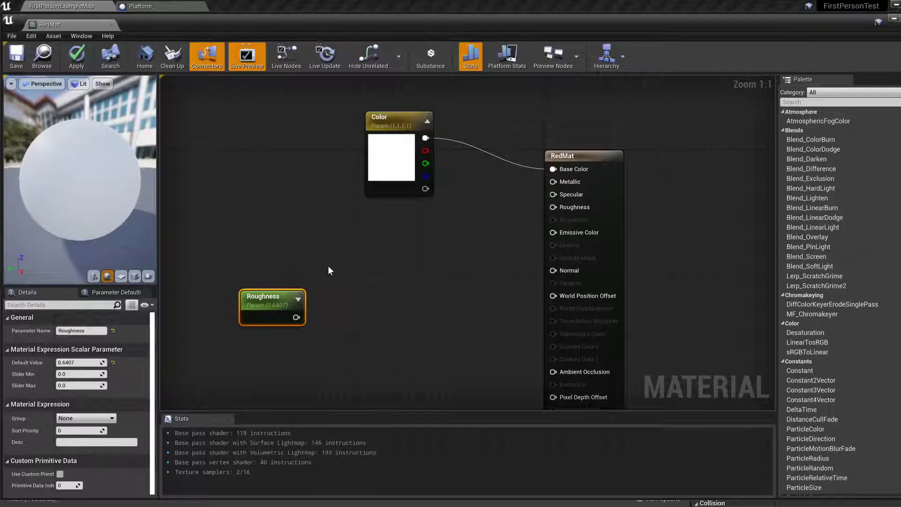
Set RedMat's Color parameter to a light red with R 1.0, G 0.102 and B 0.128.
{"action": "left_click_drag", "start_coordinate": [398, 121], "coordinate": [381, 121]}
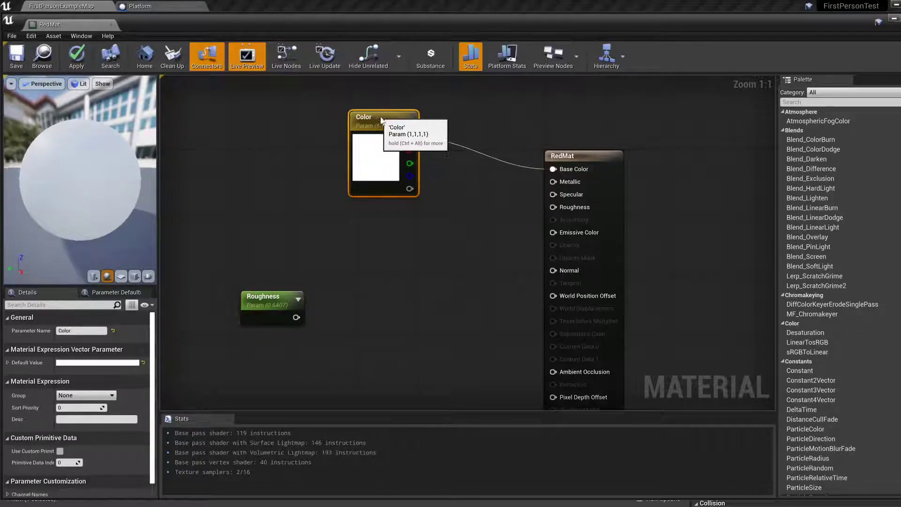
{"action": "double_click", "coordinate": [373, 149]}
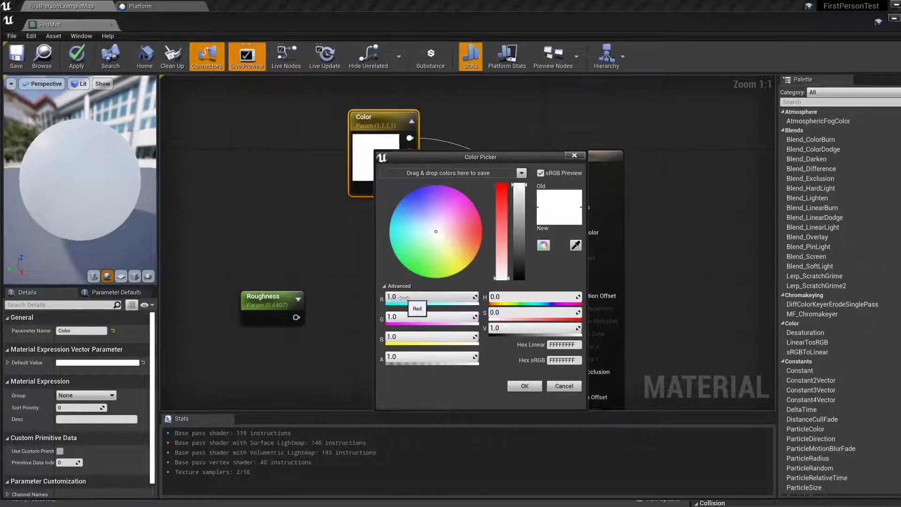
{"action": "mouse_move", "coordinate": [439, 296]}
{"action": "left_mouse_down"}
{"action": "mouse_move", "coordinate": [409, 296]}
{"action": "mouse_move", "coordinate": [439, 297]}
{"action": "mouse_move", "coordinate": [436, 317]}
{"action": "mouse_move", "coordinate": [407, 317]}
{"action": "left_mouse_up"}
{"action": "left_click_drag", "start_coordinate": [467, 337], "coordinate": [437, 337]}
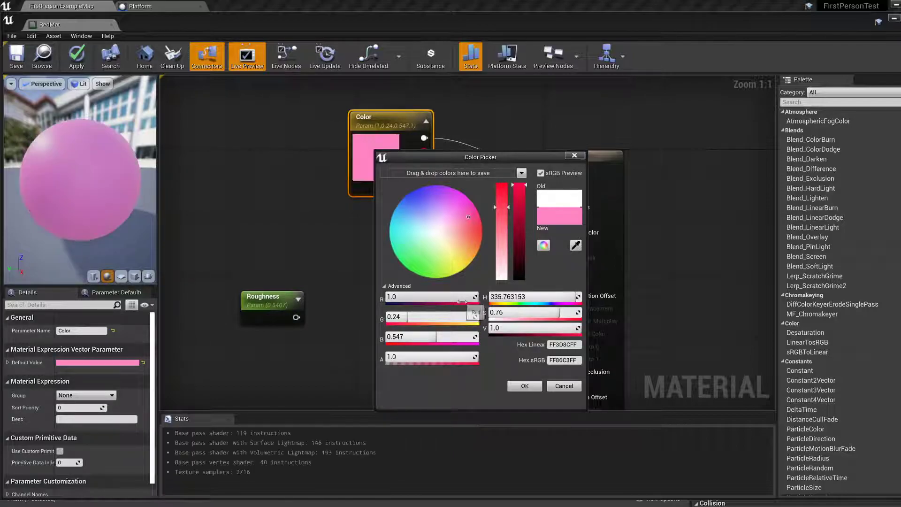
{"action": "left_click_drag", "start_coordinate": [436, 337], "coordinate": [463, 317]}
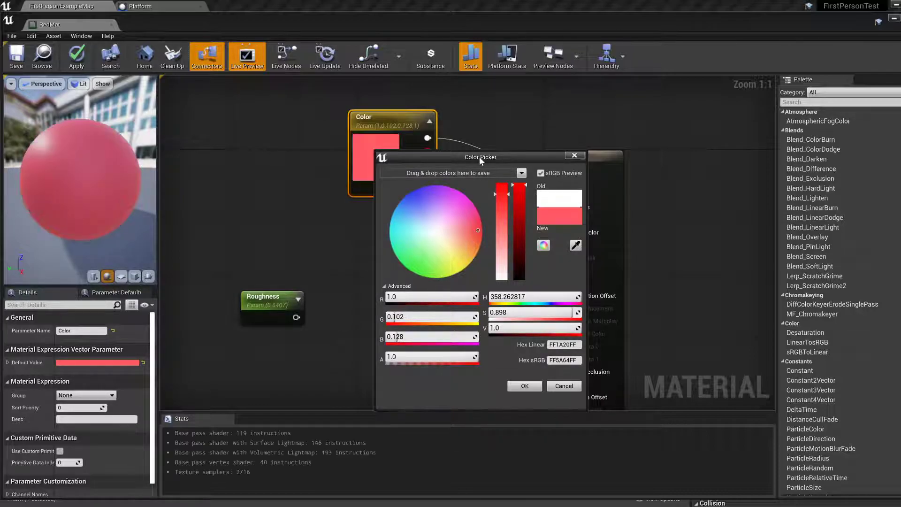
{"action": "left_click_drag", "start_coordinate": [479, 157], "coordinate": [579, 147]}
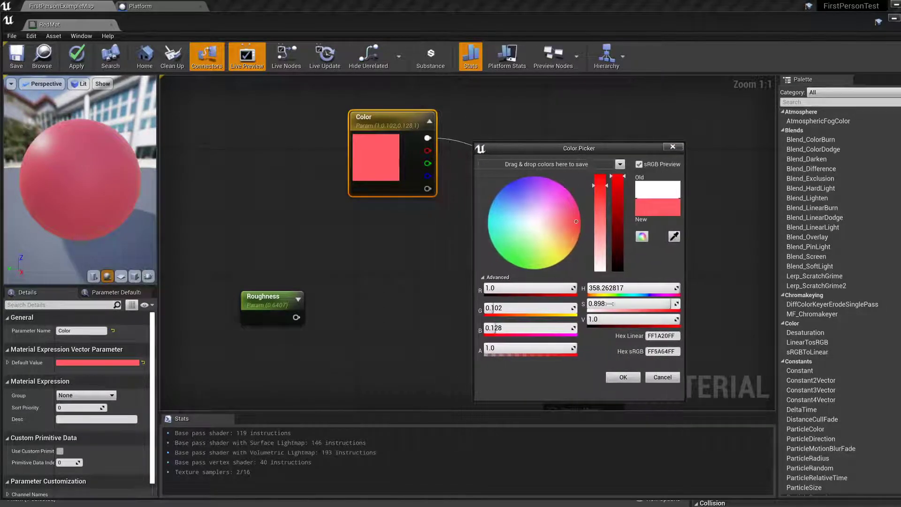
{"action": "left_click", "coordinate": [624, 378]}
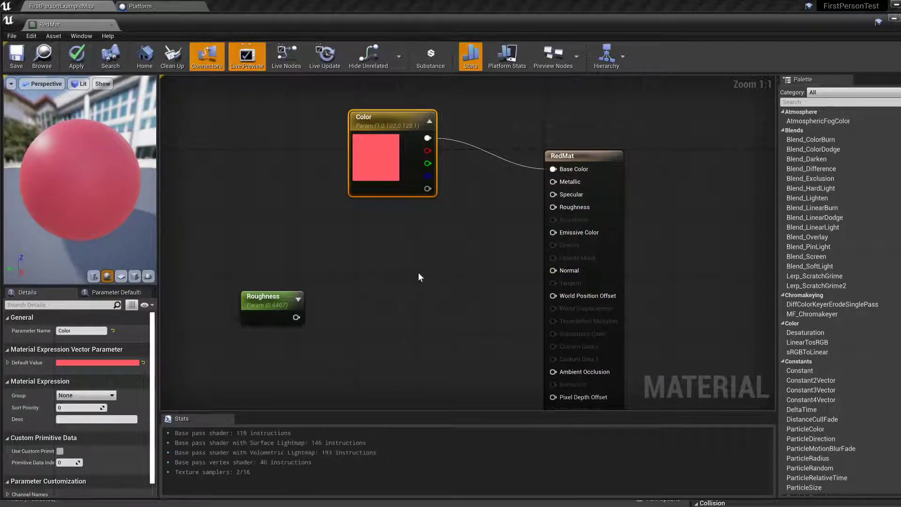
Dock the RedMat material editor alongside the other open editors and save the material.
{"action": "left_click_drag", "start_coordinate": [49, 24], "coordinate": [224, 9]}
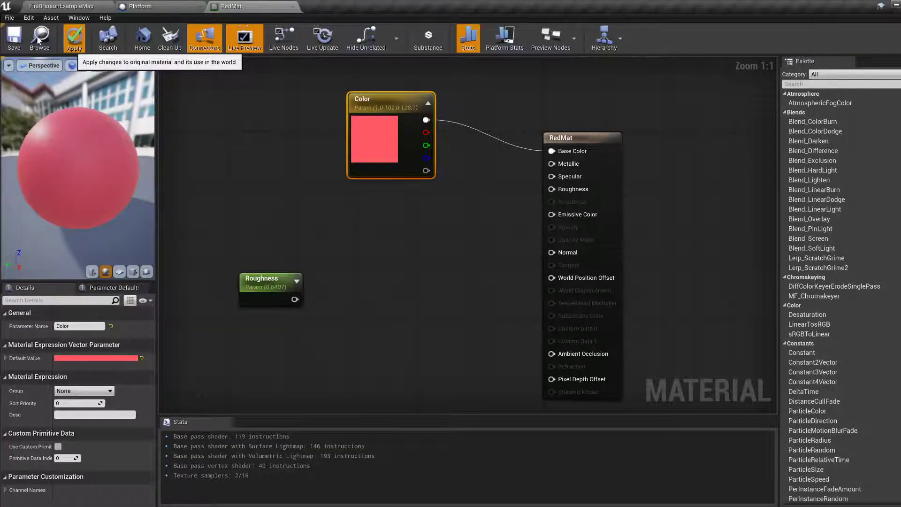
{"action": "left_click", "coordinate": [10, 41]}
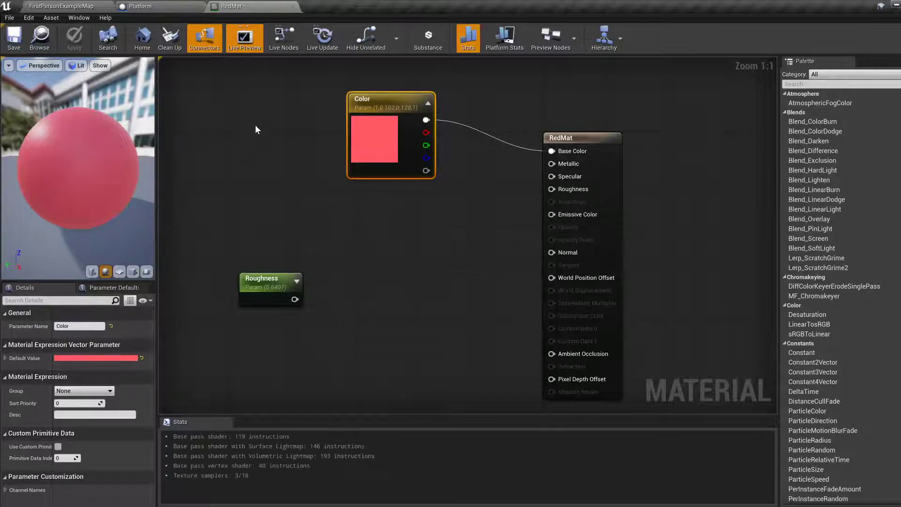
Assign RedMat as the Element 0 material of the Platform blueprint's Cube and compile the blueprint.
{"action": "left_click", "coordinate": [145, 6]}
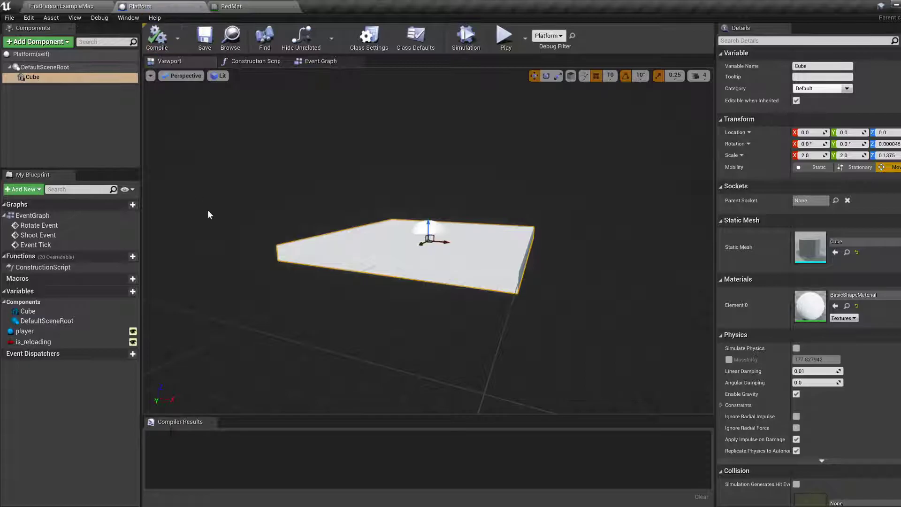
{"action": "left_click", "coordinate": [63, 6]}
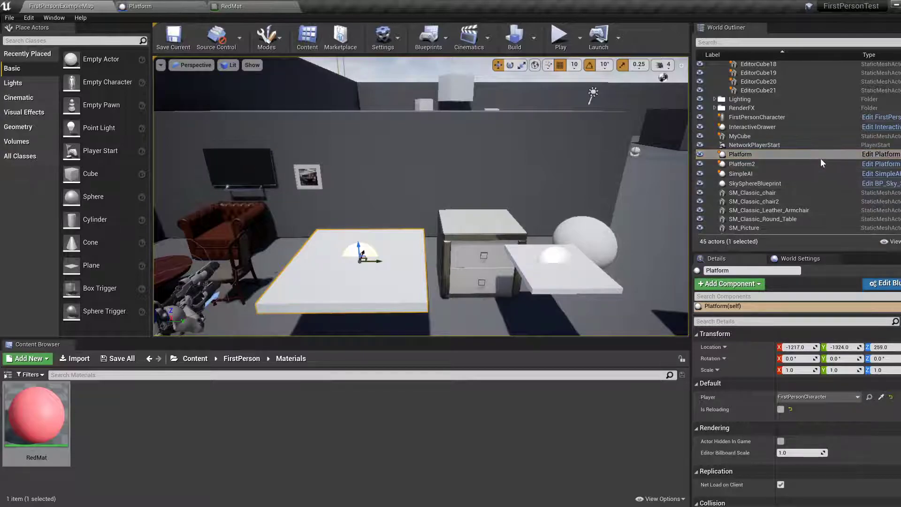
{"action": "left_click", "coordinate": [159, 6]}
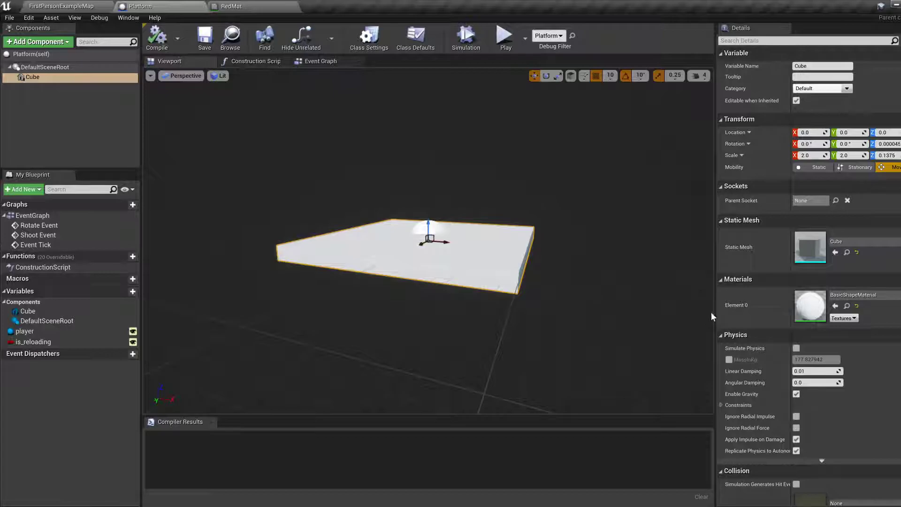
{"action": "left_click", "coordinate": [866, 297]}
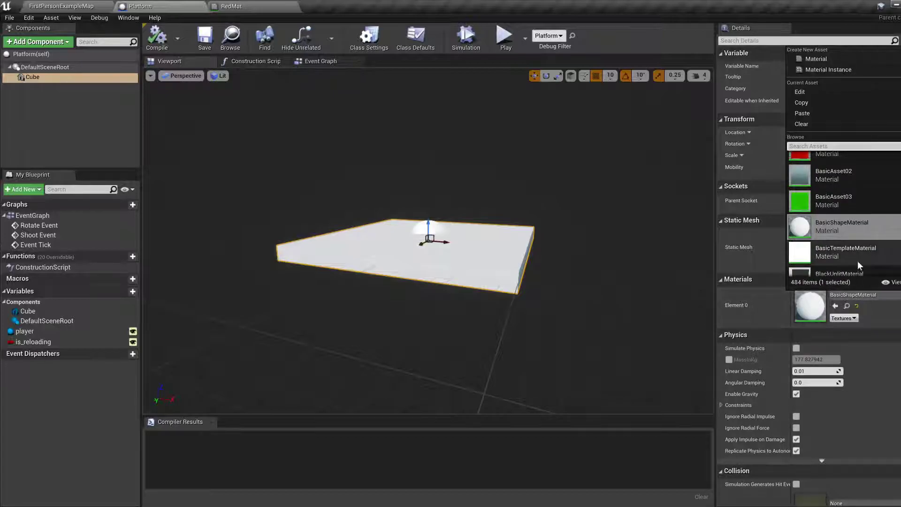
{"action": "scroll", "coordinate": [859, 266], "scroll_direction": "up", "scroll_amount": 2}
{"action": "type", "text": "Red"}
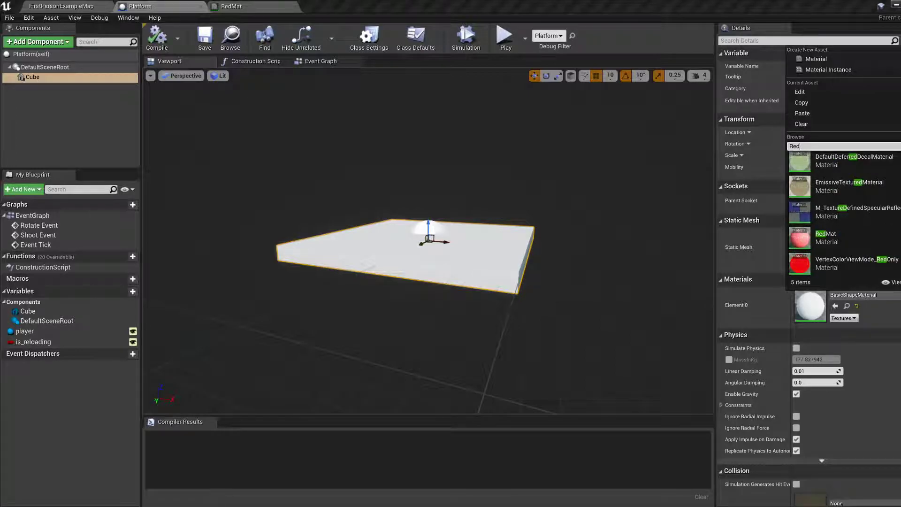
{"action": "left_click", "coordinate": [839, 236]}
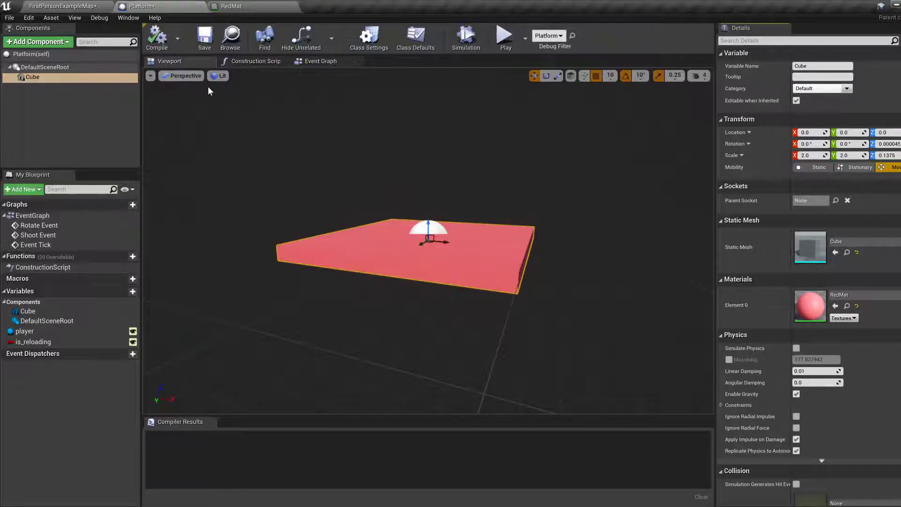
{"action": "left_click", "coordinate": [157, 42]}
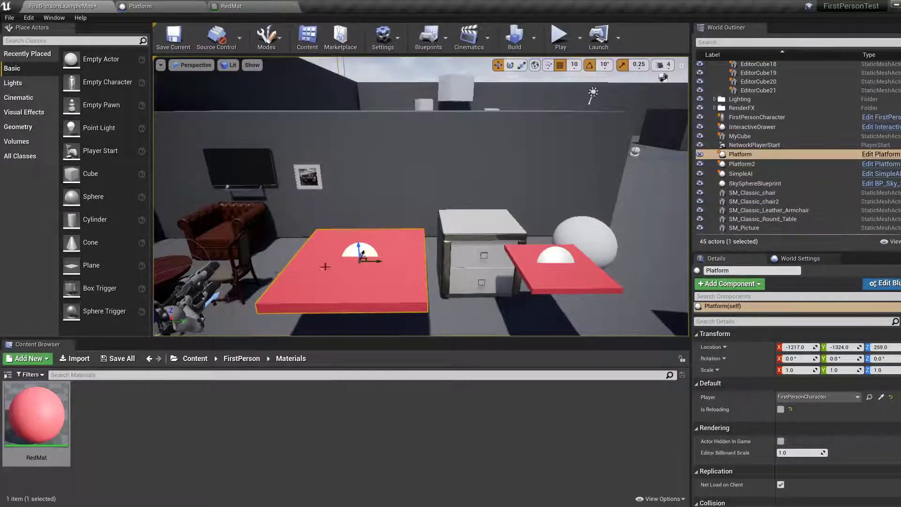
Select the upper cube of the white stack near the platforms, EditorCube19, in the level and view it up close.
{"action": "left_click", "coordinate": [544, 279]}
{"action": "left_click", "coordinate": [382, 286]}
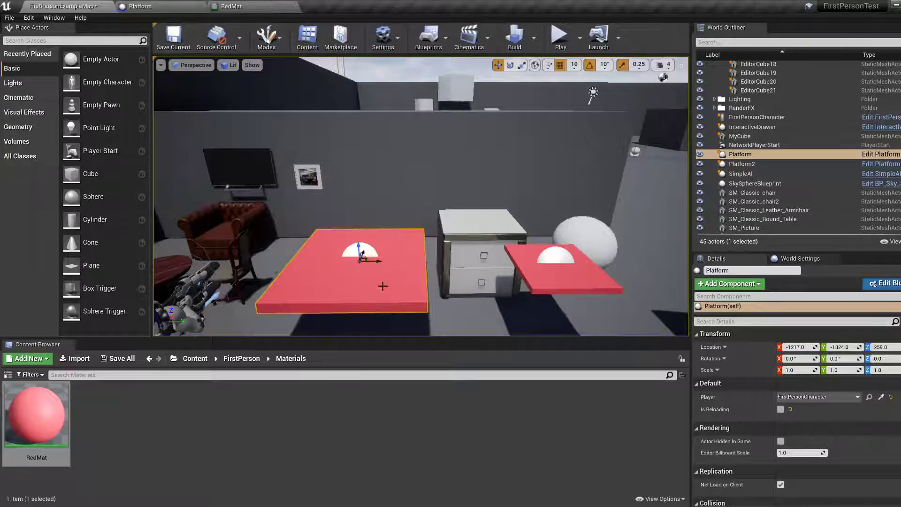
{"action": "key", "text": "d"}
{"action": "right_click_drag", "start_coordinate": [449, 217], "coordinate": [463, 202]}
{"action": "key", "text": "s"}
{"action": "key", "text": "w"}
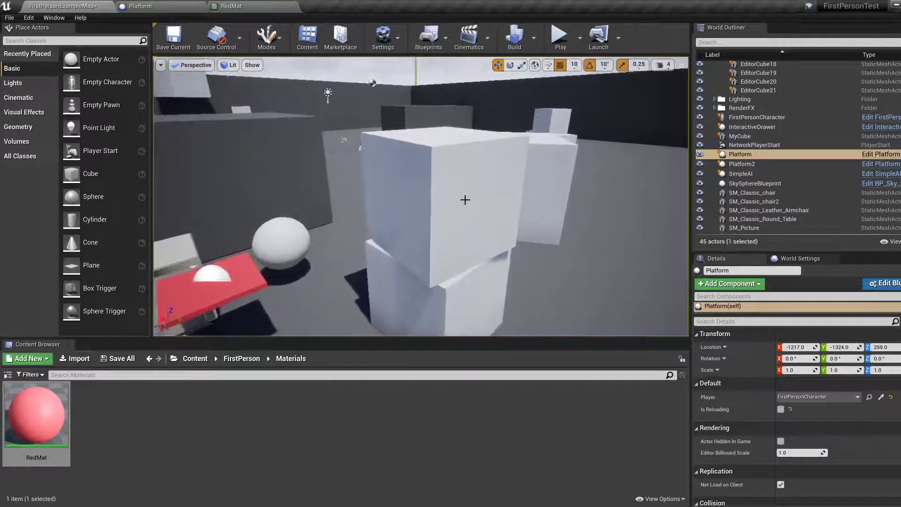
{"action": "left_click", "coordinate": [463, 202]}
{"action": "right_click_drag", "start_coordinate": [520, 212], "coordinate": [519, 211]}
{"action": "key", "text": "s"}
{"action": "key", "text": "d"}
{"action": "key", "text": "w"}
{"action": "key", "text": "s"}
{"action": "key", "text": "f"}
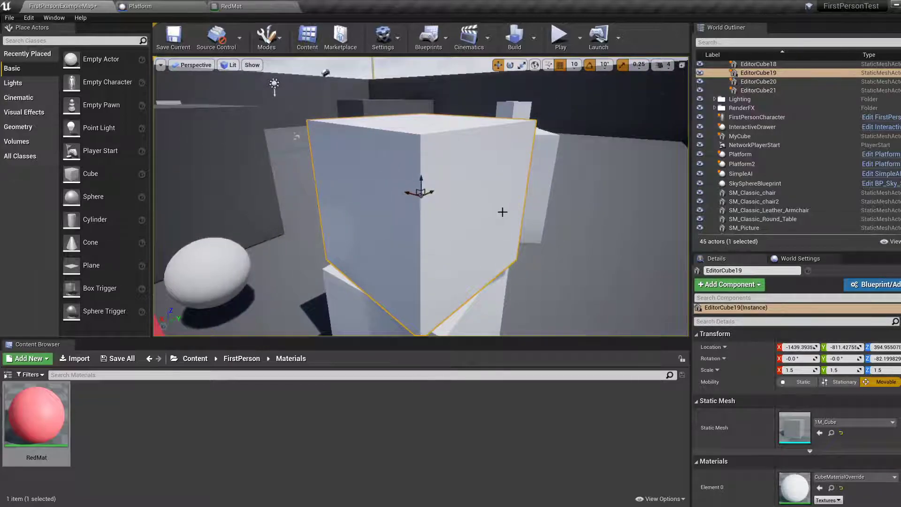
Assign the RedMat material to Element 0 of EditorCube19.
{"action": "scroll", "coordinate": [762, 160], "scroll_direction": "up", "scroll_amount": 3}
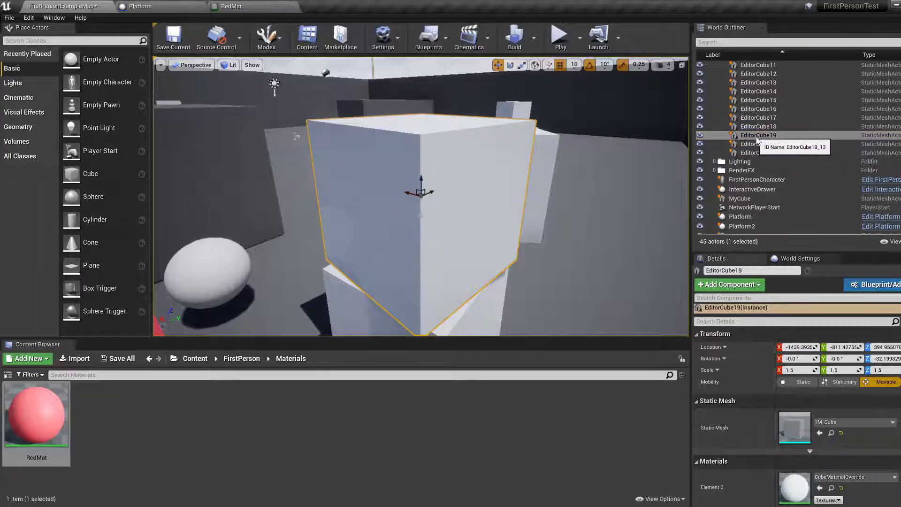
{"action": "left_click", "coordinate": [756, 137]}
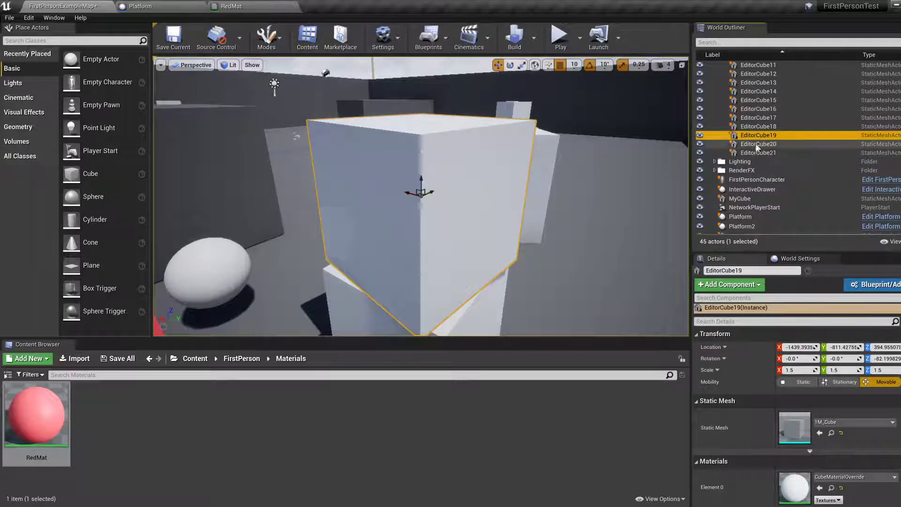
{"action": "scroll", "coordinate": [755, 148], "scroll_direction": "down", "scroll_amount": 2}
{"action": "scroll", "coordinate": [754, 148], "scroll_direction": "up", "scroll_amount": 2}
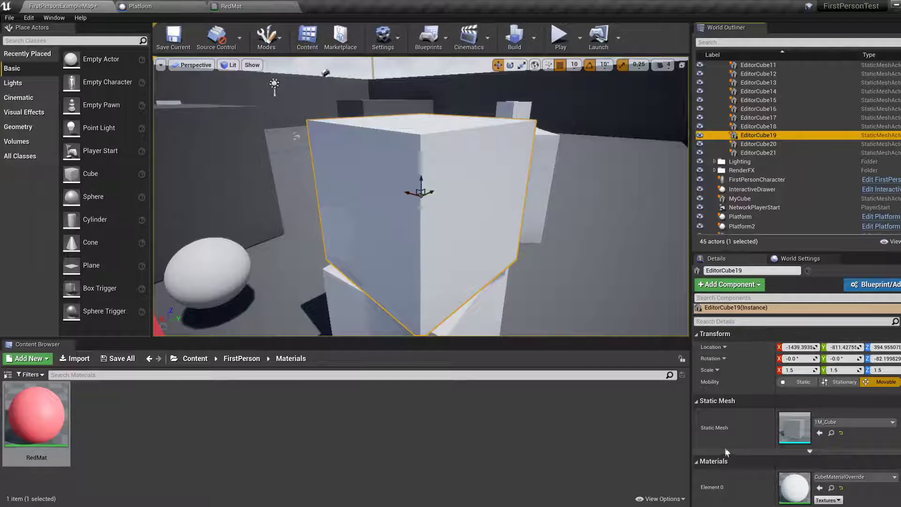
{"action": "scroll", "coordinate": [728, 450], "scroll_direction": "down", "scroll_amount": 3}
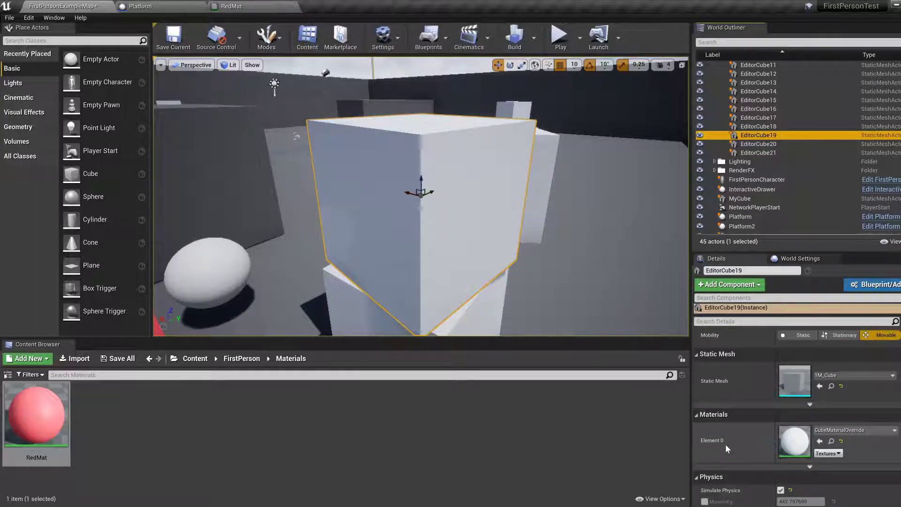
{"action": "left_click", "coordinate": [855, 430]}
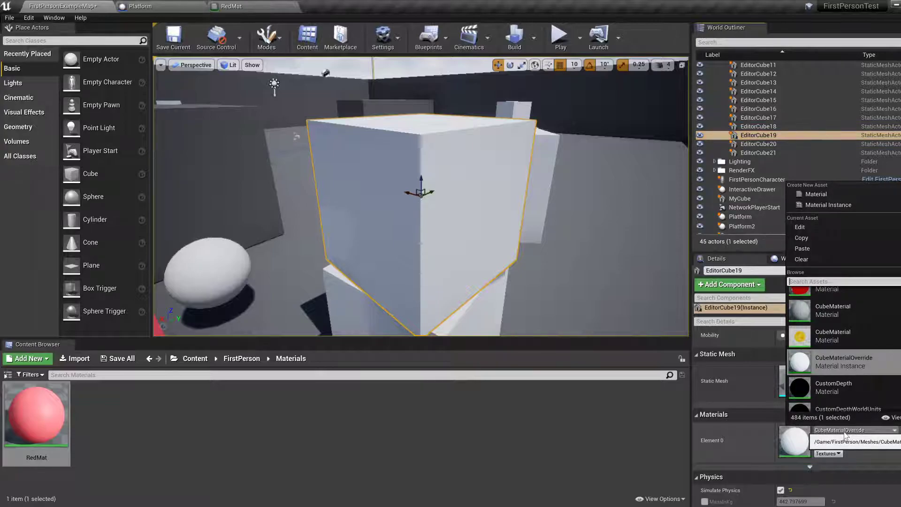
{"action": "left_click", "coordinate": [854, 431]}
{"action": "left_click", "coordinate": [854, 431]}
{"action": "scroll", "coordinate": [830, 394], "scroll_direction": "up", "scroll_amount": 1}
{"action": "scroll", "coordinate": [830, 397], "scroll_direction": "up", "scroll_amount": 1}
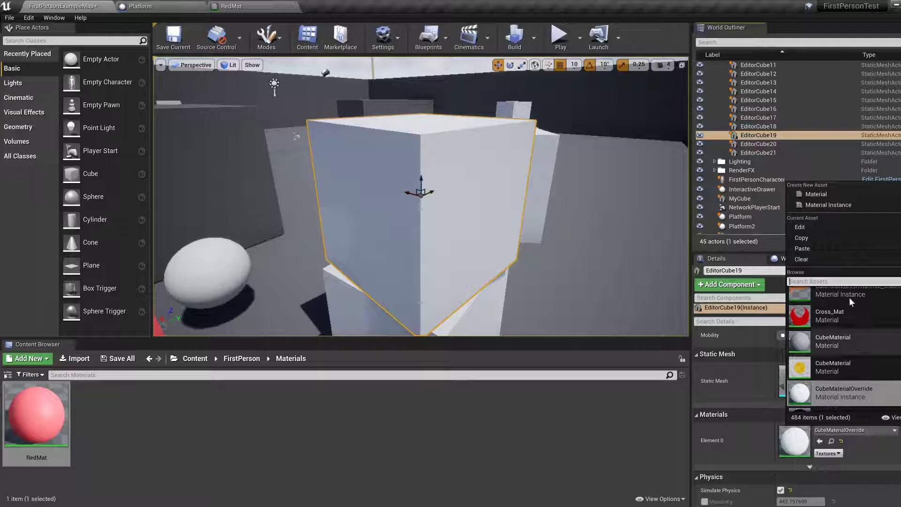
{"action": "left_click", "coordinate": [791, 281]}
{"action": "type", "text": "Red"}
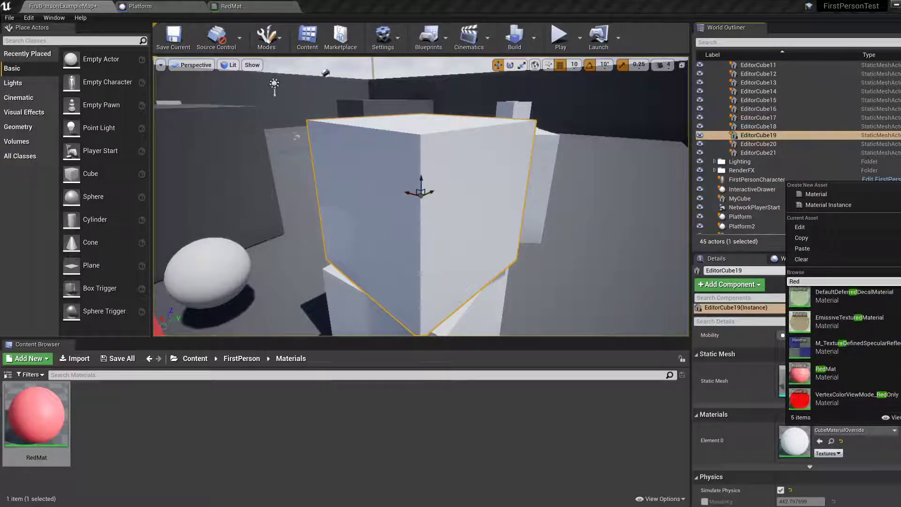
{"action": "left_click", "coordinate": [826, 373]}
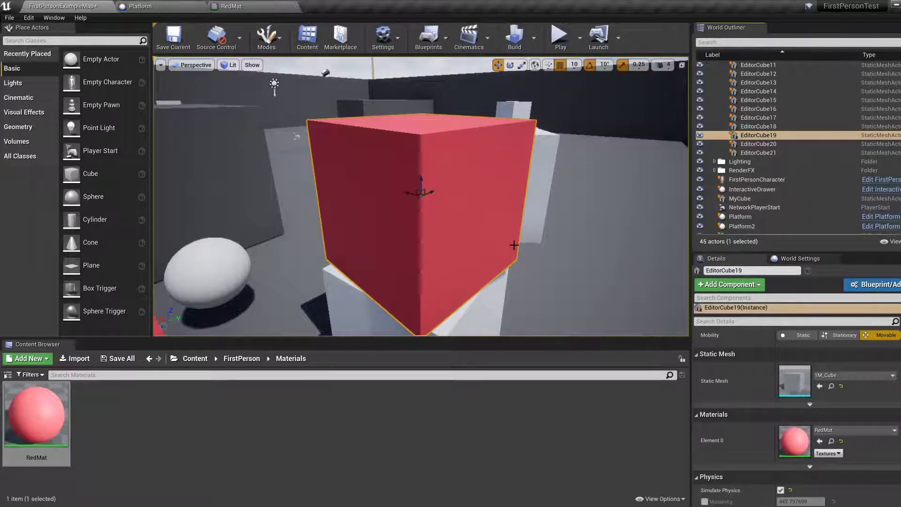
Change EditorCube19's Element 0 material to M_Metall and view the cube from another side.
{"action": "left_click", "coordinate": [854, 430]}
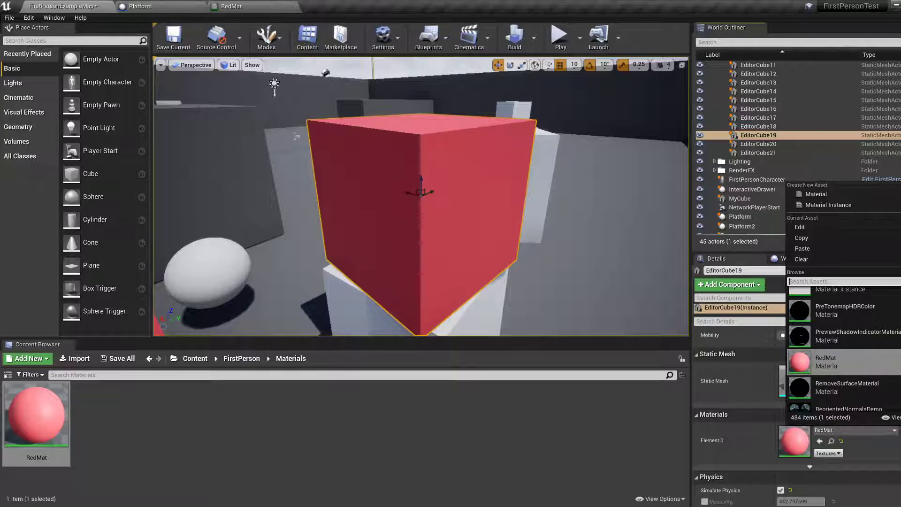
{"action": "scroll", "coordinate": [840, 352], "scroll_direction": "up", "scroll_amount": 5}
{"action": "scroll", "coordinate": [840, 366], "scroll_direction": "up", "scroll_amount": 5}
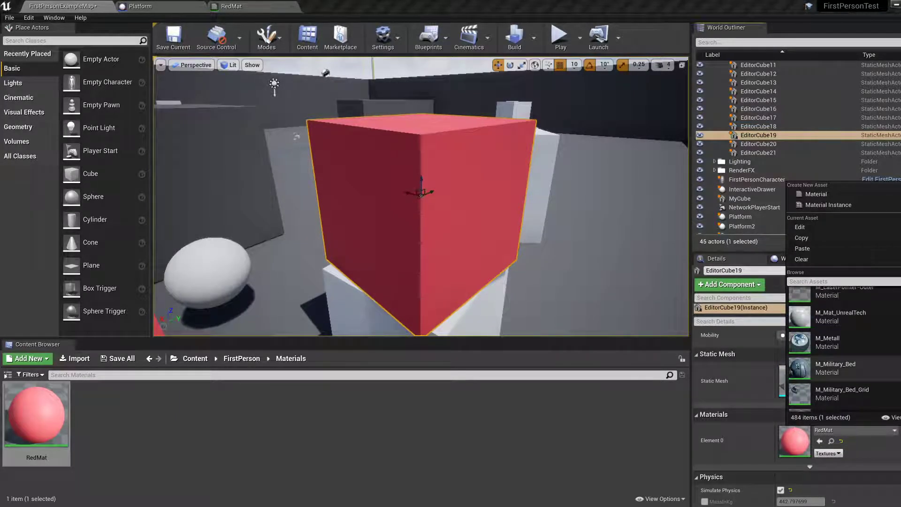
{"action": "left_click", "coordinate": [857, 342]}
{"action": "key", "text": "a"}
{"action": "right_click_drag", "start_coordinate": [516, 279], "coordinate": [600, 258]}
{"action": "key", "text": "a"}
{"action": "key", "text": "s"}
{"action": "key", "text": "a"}
{"action": "key", "text": "d"}
{"action": "key", "text": "a"}
Change EditorCube19's Element 0 material to M_Cupboard_Metall and inspect the cube's surface.
{"action": "left_click", "coordinate": [854, 429]}
{"action": "scroll", "coordinate": [840, 382], "scroll_direction": "up", "scroll_amount": 10}
{"action": "scroll", "coordinate": [840, 382], "scroll_direction": "up", "scroll_amount": 5}
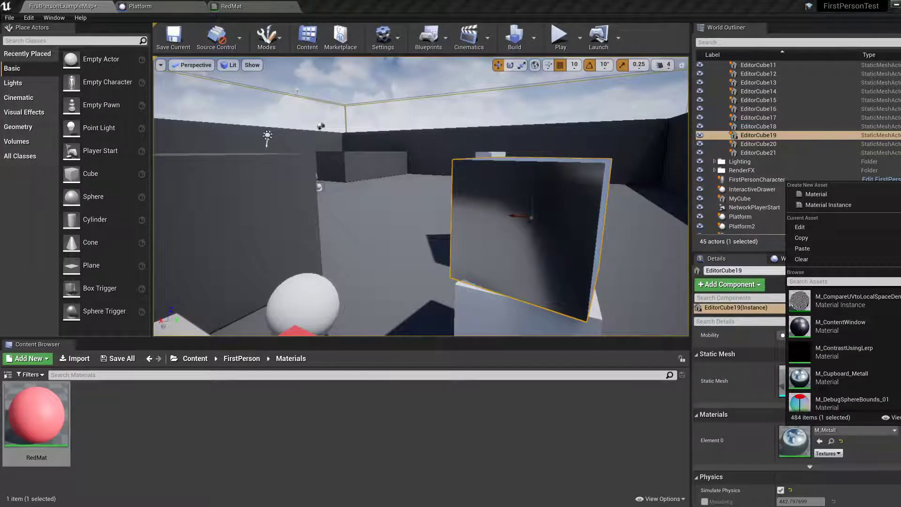
{"action": "left_click", "coordinate": [856, 376]}
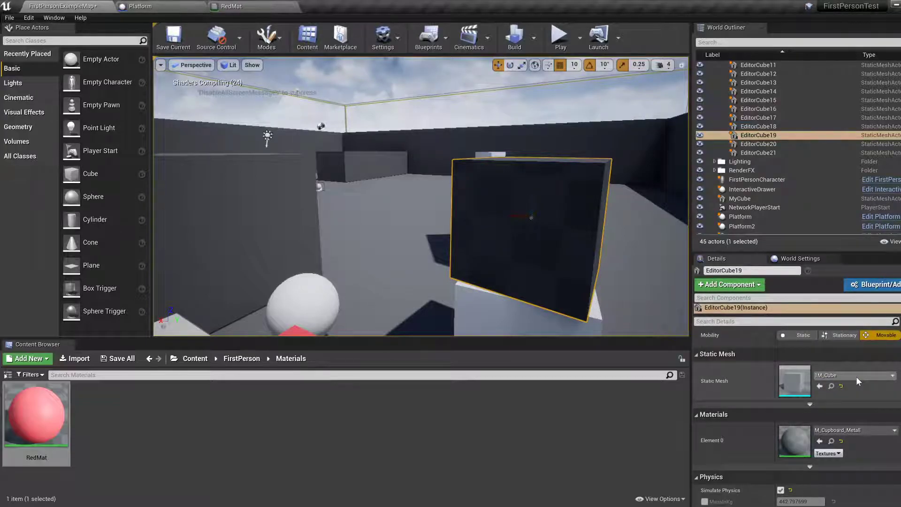
{"action": "mouse_move", "coordinate": [528, 281]}
{"action": "right_mouse_down"}
{"action": "mouse_move", "coordinate": [493, 261]}
{"action": "mouse_move", "coordinate": [586, 282]}
{"action": "mouse_move", "coordinate": [528, 276]}
{"action": "right_mouse_up"}
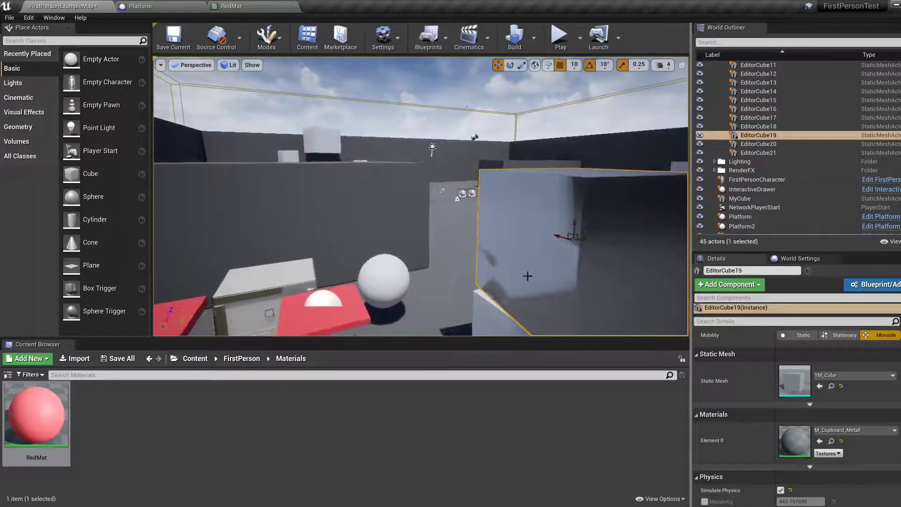